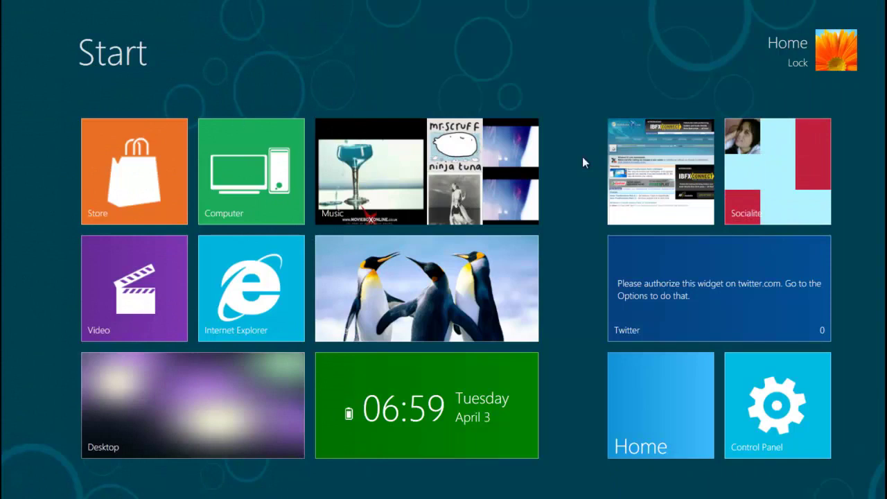
Step: Browse the Socialite feed and view the first gay hippo Facebook post, then leave Socialite
{"action": "left_click", "coordinate": [738, 152]}
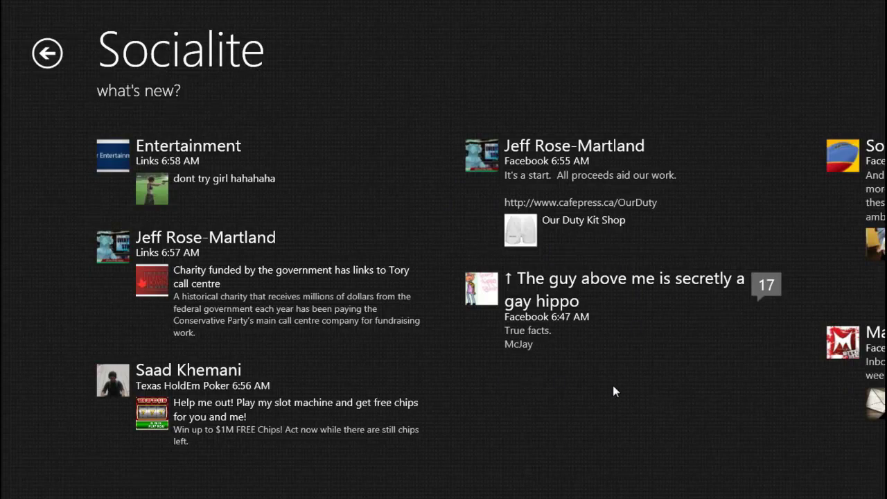
{"action": "scroll", "coordinate": [613, 386], "scroll_direction": "down", "scroll_amount": 5}
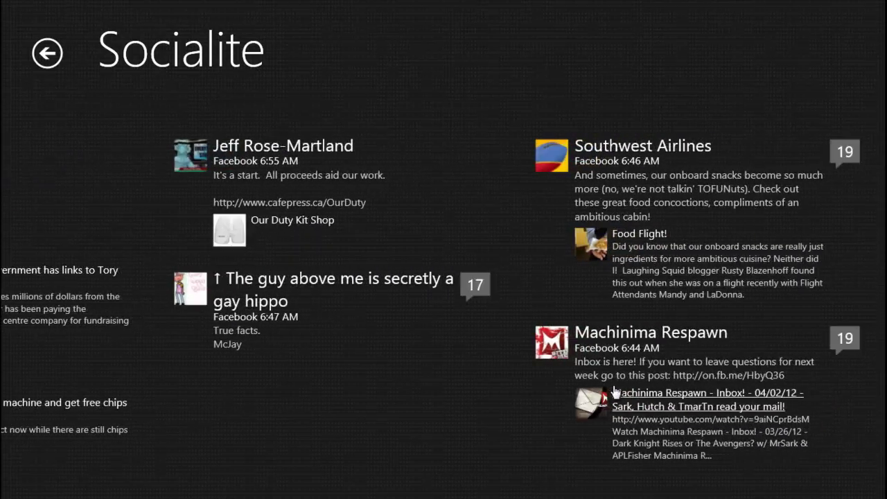
{"action": "scroll", "coordinate": [612, 385], "scroll_direction": "down", "scroll_amount": 3}
{"action": "scroll", "coordinate": [613, 386], "scroll_direction": "down", "scroll_amount": 3}
{"action": "scroll", "coordinate": [613, 386], "scroll_direction": "down", "scroll_amount": 3}
{"action": "scroll", "coordinate": [613, 385], "scroll_direction": "down", "scroll_amount": 3}
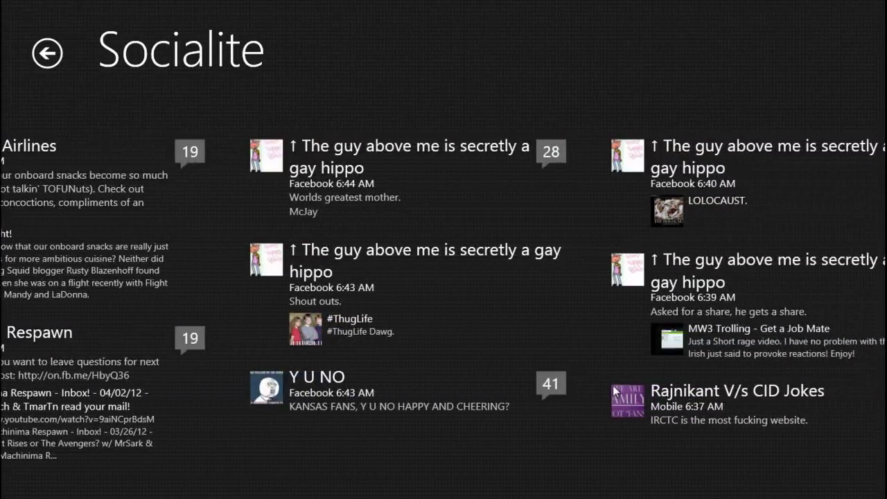
{"action": "scroll", "coordinate": [613, 386], "scroll_direction": "down", "scroll_amount": 3}
{"action": "scroll", "coordinate": [613, 385], "scroll_direction": "down", "scroll_amount": 2}
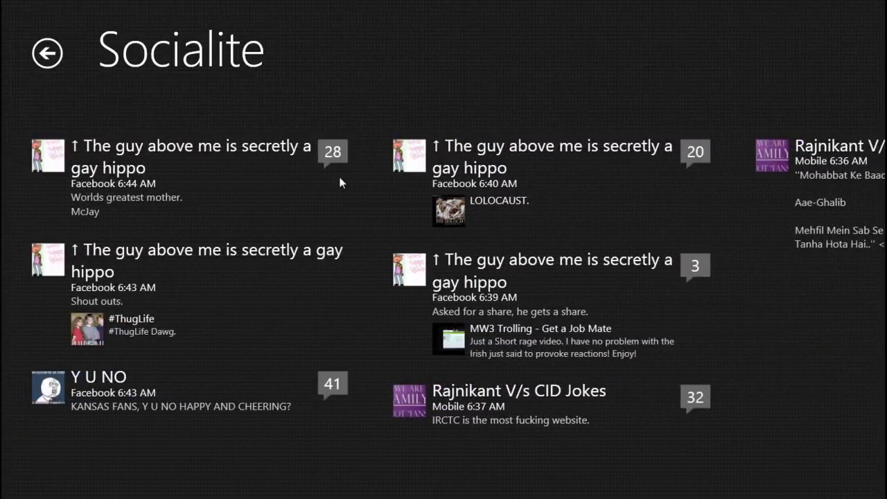
{"action": "left_click", "coordinate": [210, 145]}
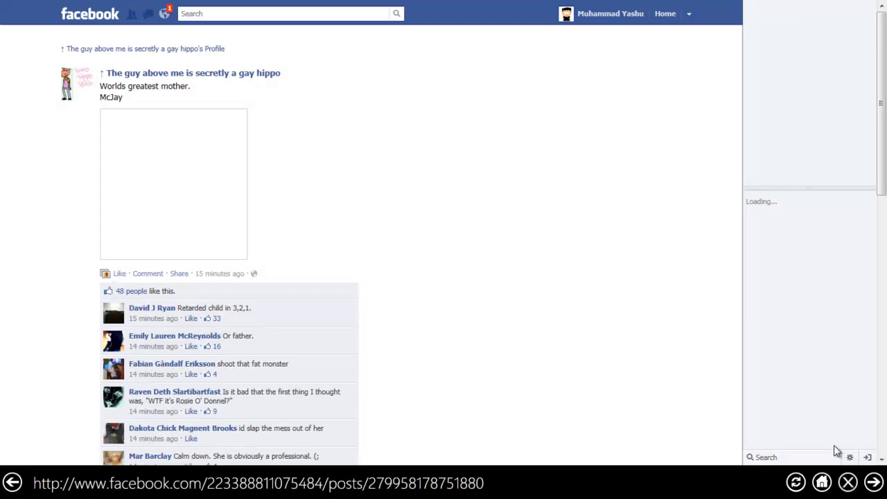
{"action": "left_click", "coordinate": [848, 482]}
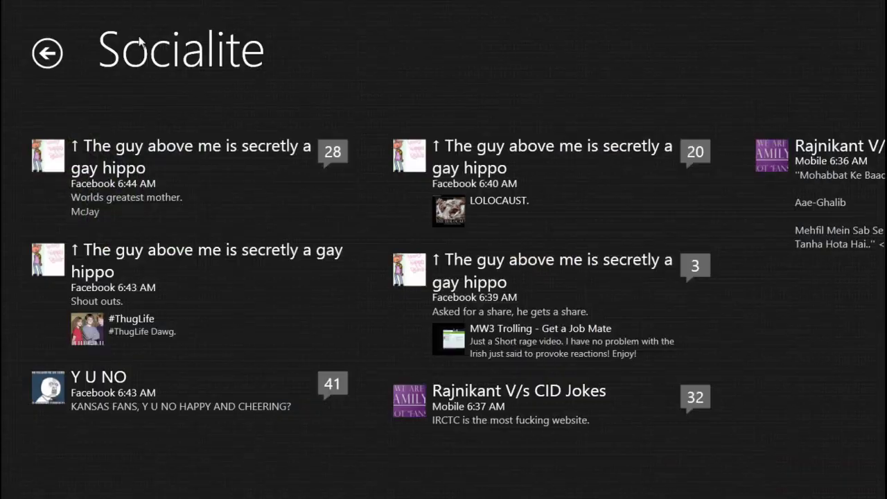
{"action": "left_click", "coordinate": [47, 54]}
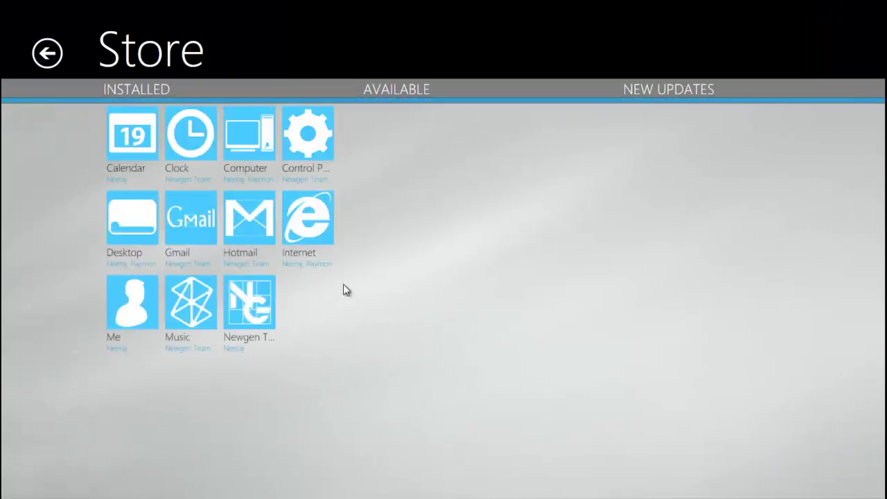
Step: Exit the Store to the Start screen, then switch to the classic Windows desktop
{"action": "left_click", "coordinate": [47, 54]}
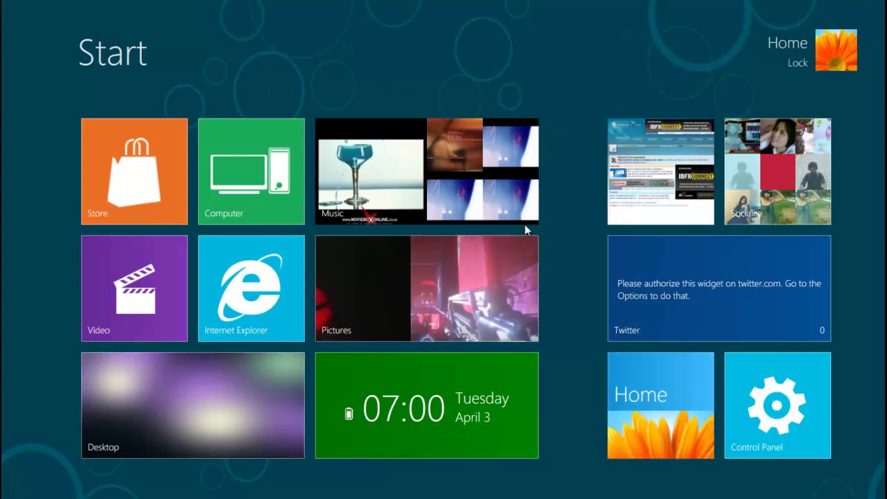
{"action": "left_click", "coordinate": [189, 390]}
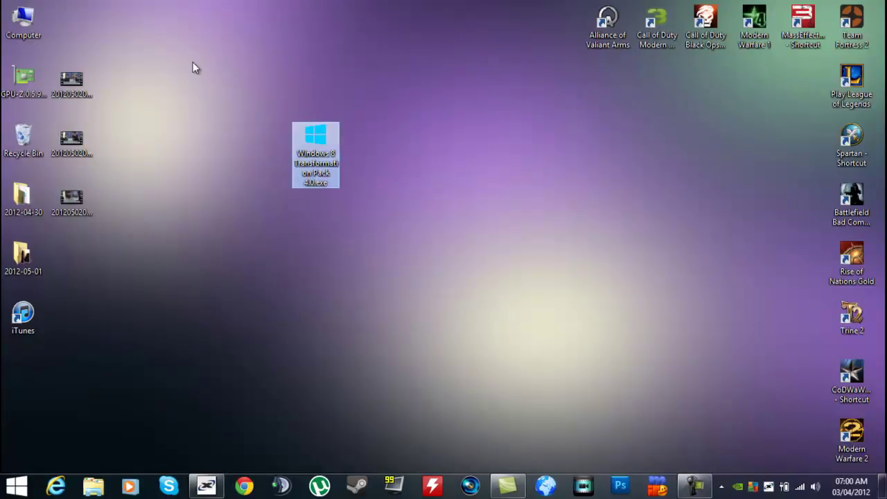
{"action": "left_click", "coordinate": [192, 61]}
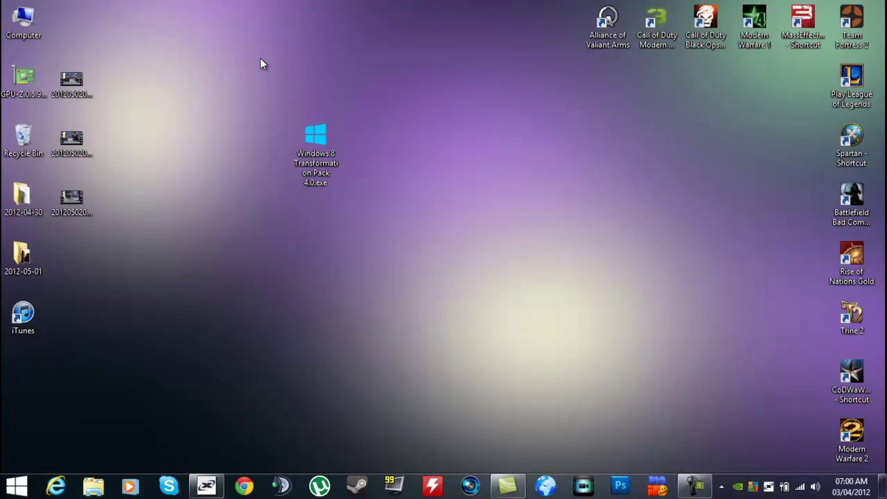
{"action": "left_click", "coordinate": [317, 161]}
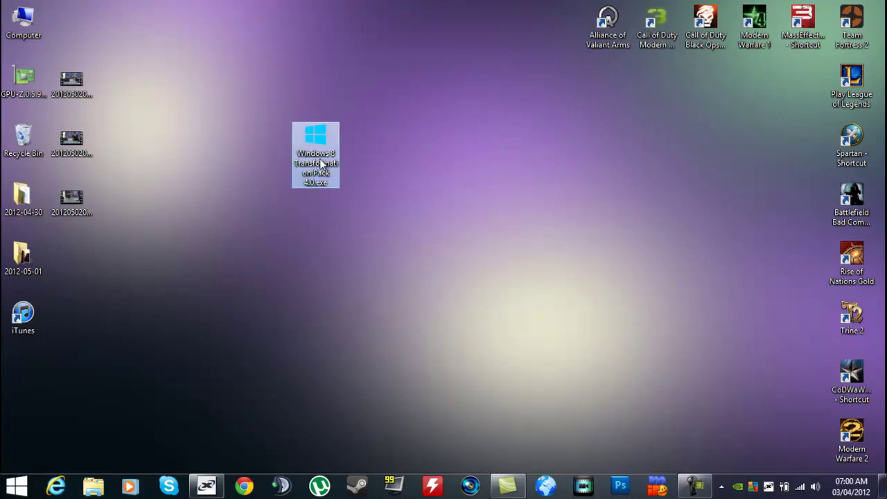
{"action": "double_click", "coordinate": [321, 164]}
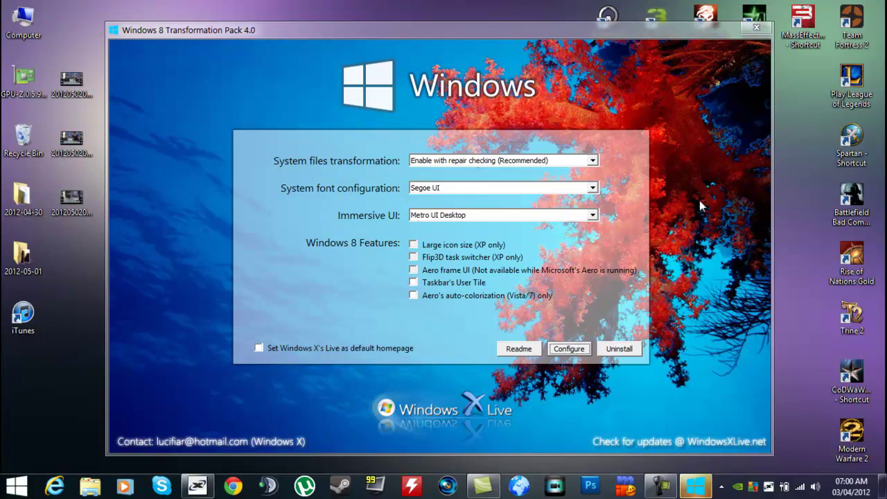
{"action": "left_click", "coordinate": [756, 28]}
{"action": "left_click", "coordinate": [473, 291]}
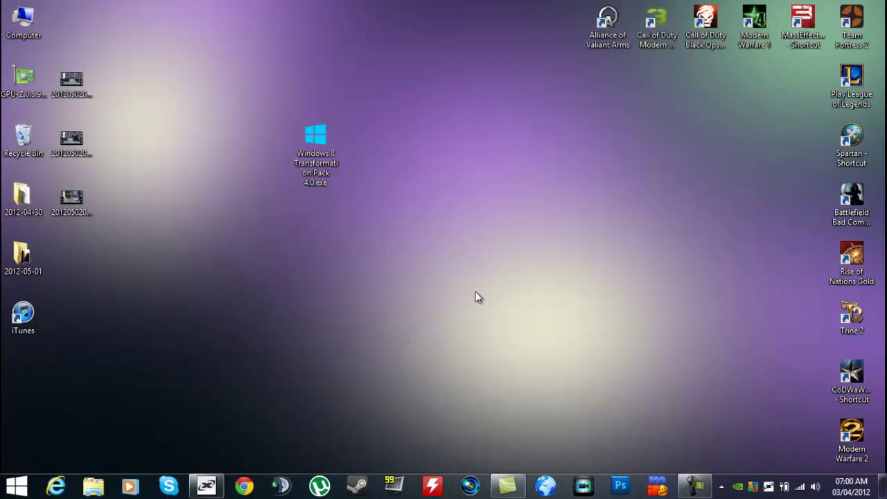